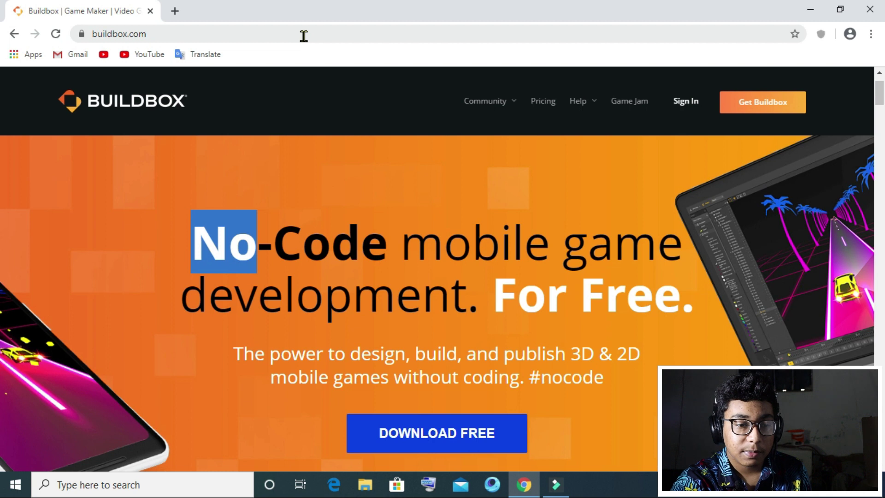
# Leave the Buildbox website for the desktop and launch the Buildbox application in a maximized window.
pyautogui.scroll(-3, 273, 161)
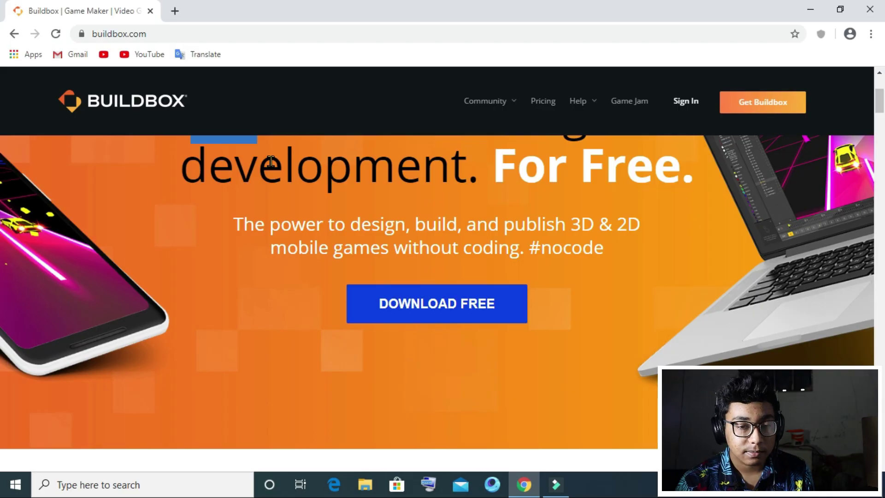
pyautogui.press('super+d')
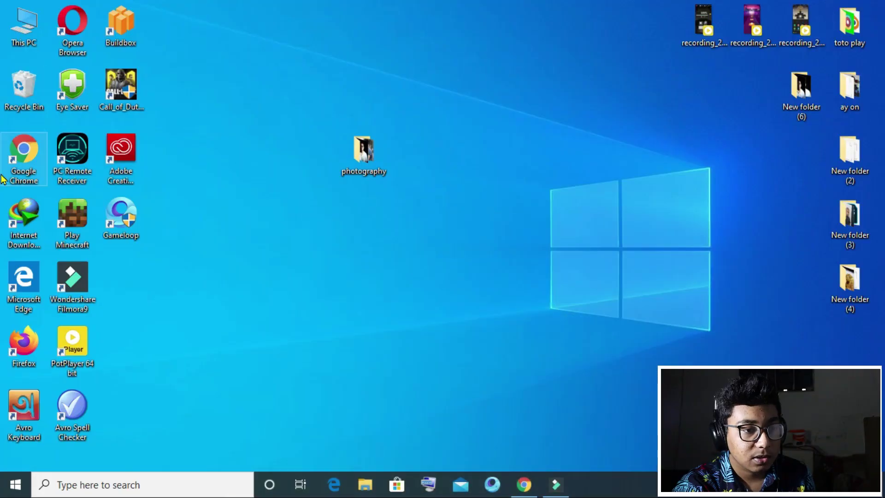
pyautogui.doubleClick(136, 26)
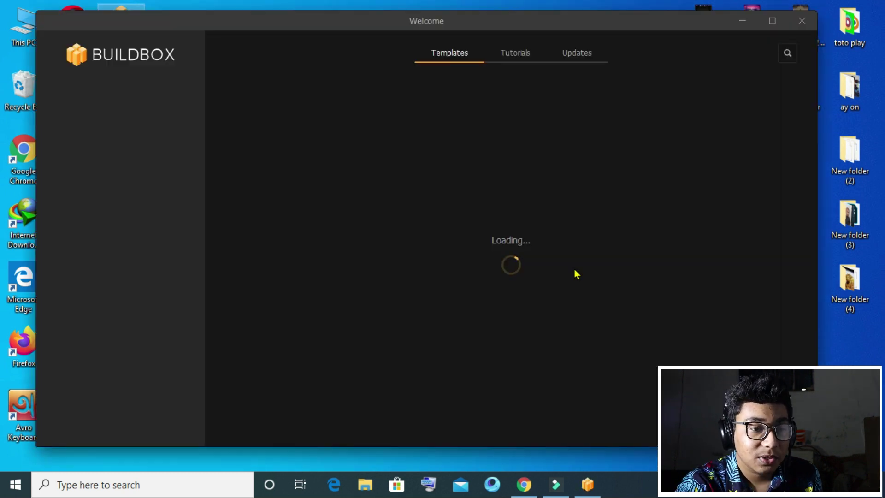
pyautogui.click(774, 20)
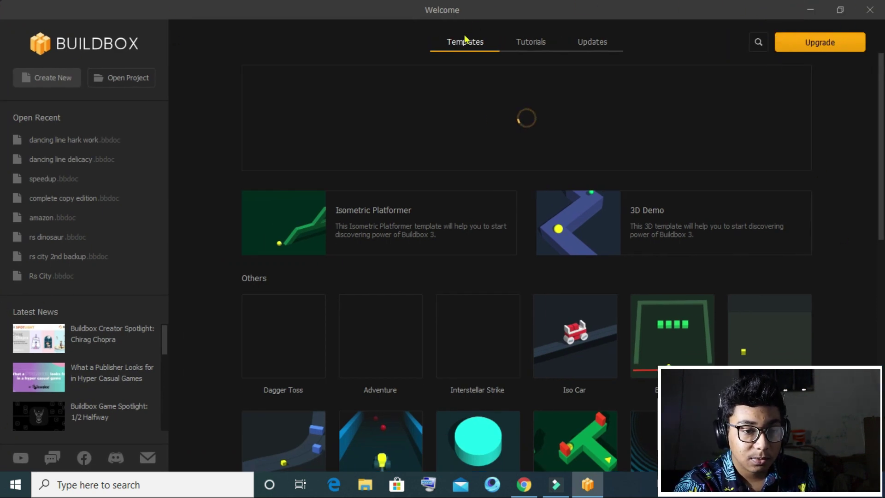
# Look over the Tutorials and Updates pages and browse the collection of game templates.
pyautogui.click(531, 42)
pyautogui.click(582, 38)
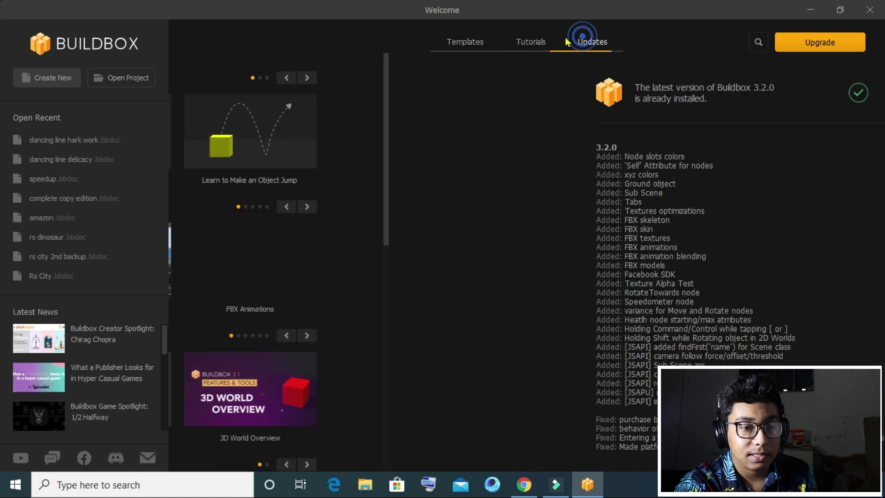
pyautogui.click(476, 50)
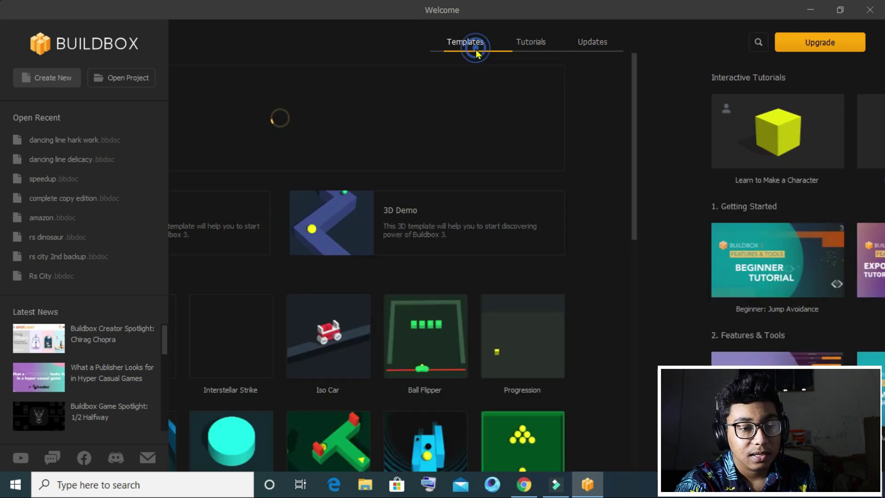
pyautogui.scroll(-5, 576, 323)
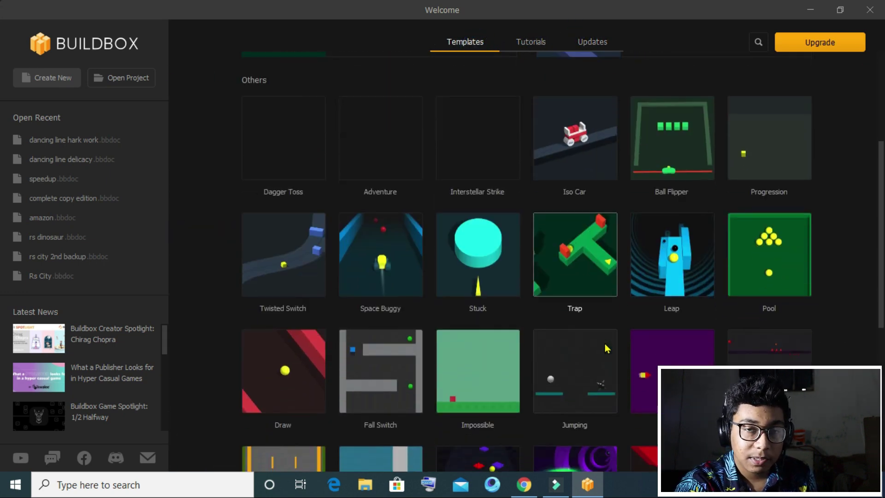
pyautogui.scroll(-6, 606, 349)
pyautogui.scroll(10, 594, 350)
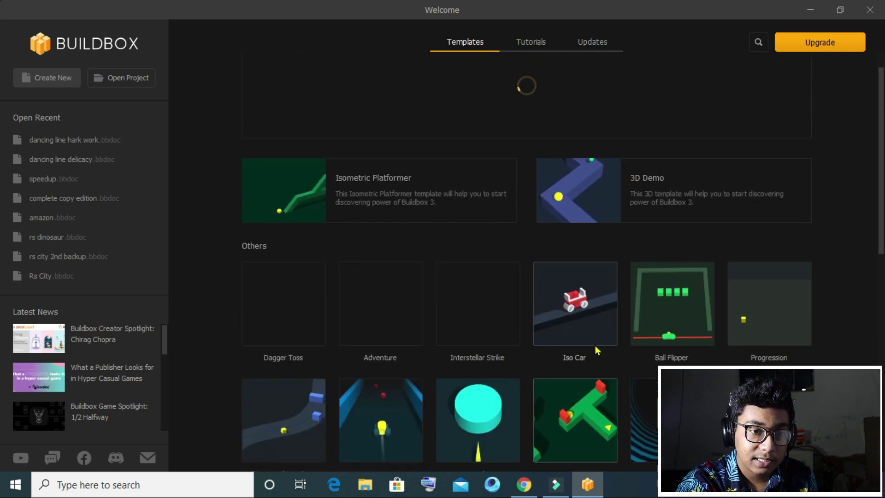
pyautogui.scroll(1, 594, 346)
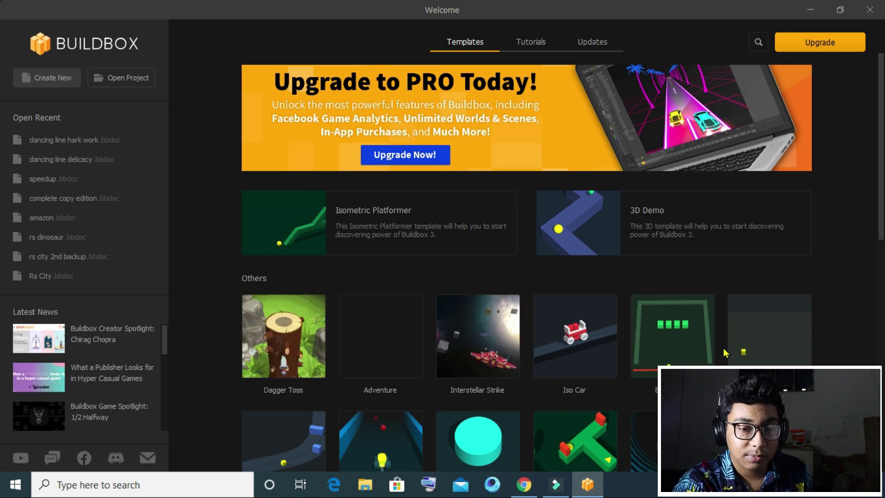
pyautogui.scroll(-6, 723, 350)
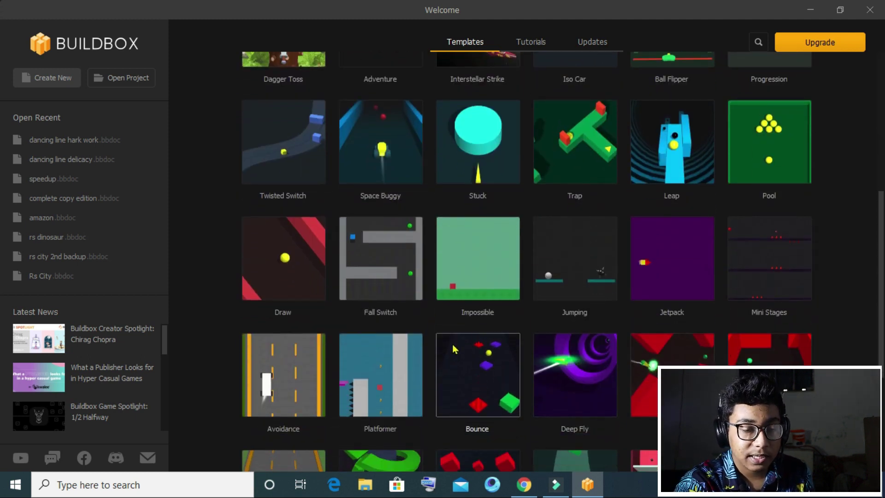
# Examine the tutorial categories from start to end and return to the top of the template list.
pyautogui.click(527, 40)
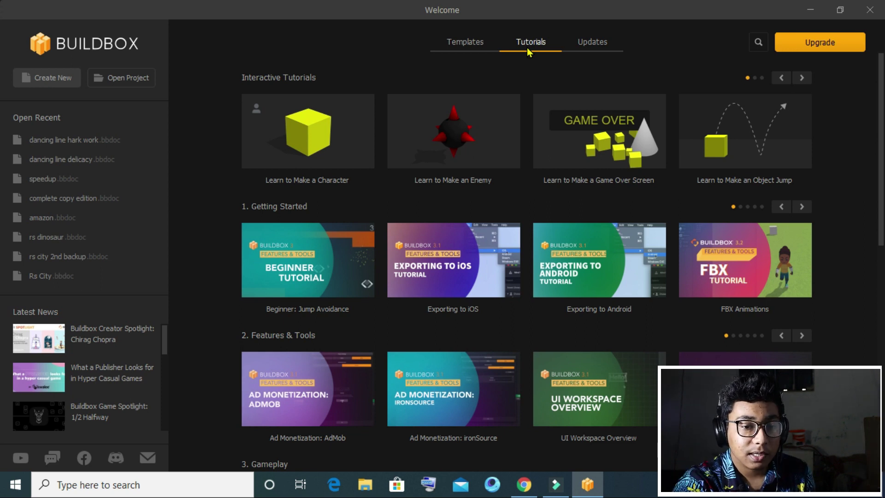
pyautogui.scroll(-10, 550, 304)
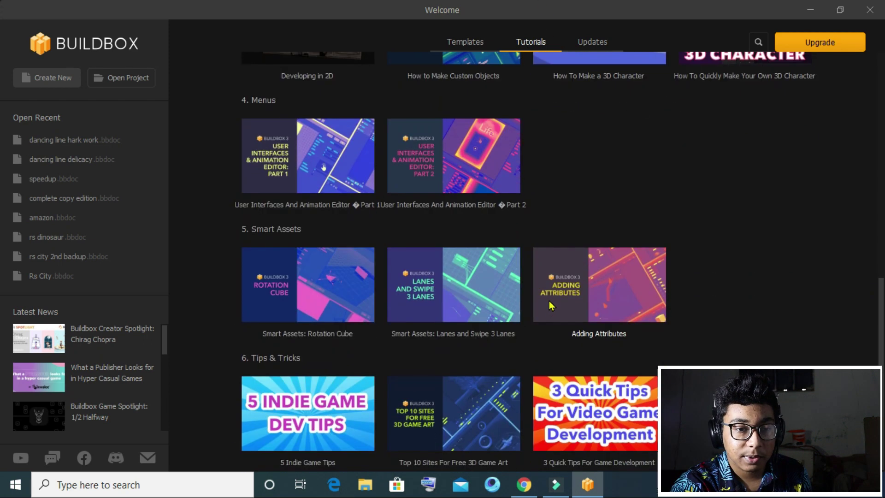
pyautogui.scroll(10, 550, 298)
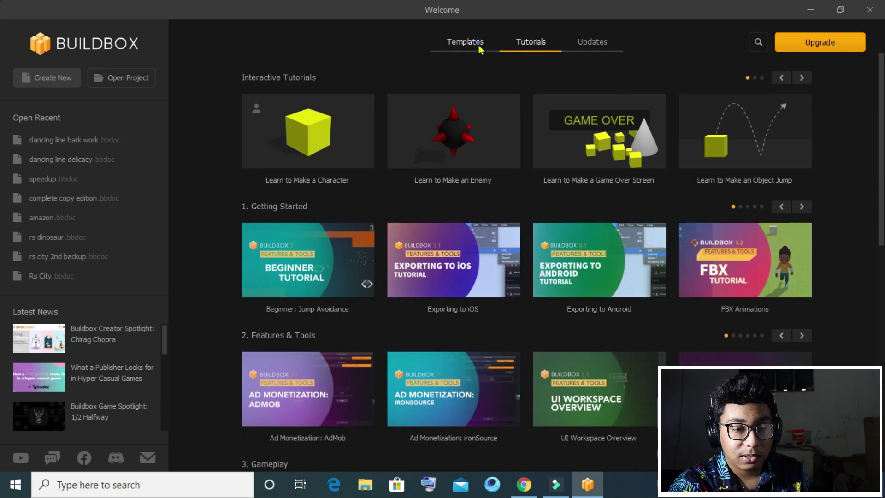
pyautogui.click(478, 45)
pyautogui.scroll(5, 412, 229)
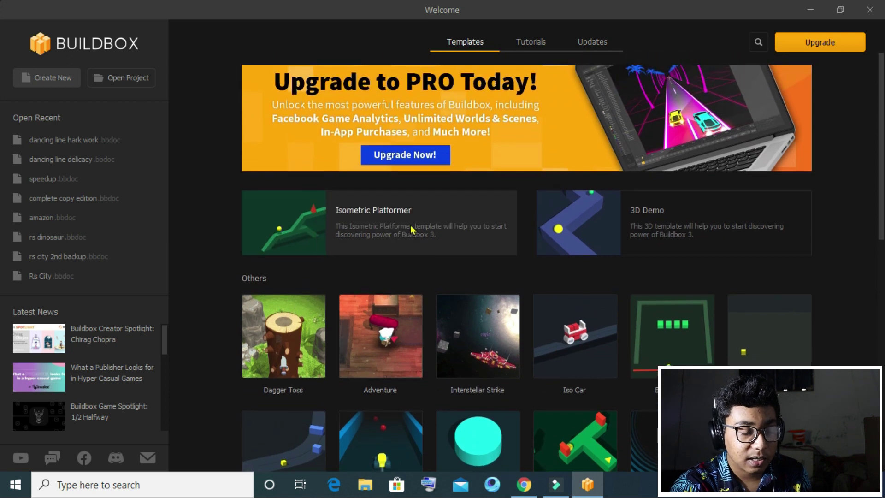
pyautogui.scroll(-3, 552, 325)
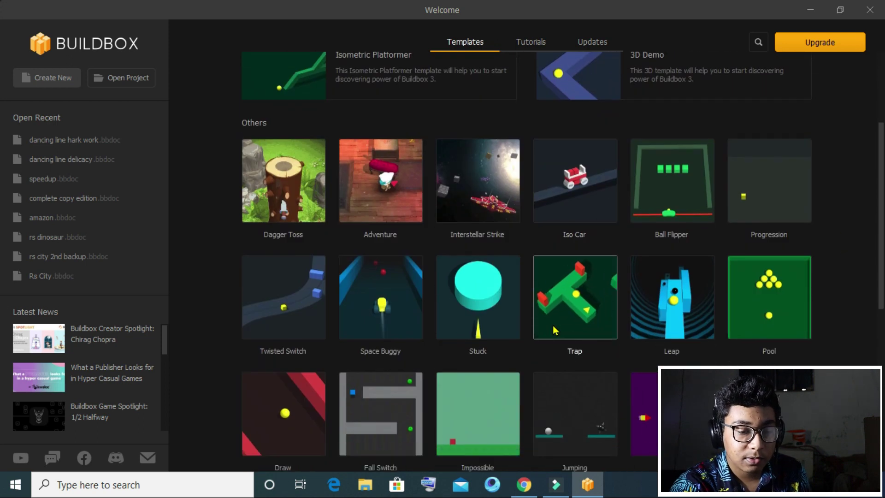
pyautogui.scroll(-2, 552, 325)
pyautogui.scroll(5, 491, 330)
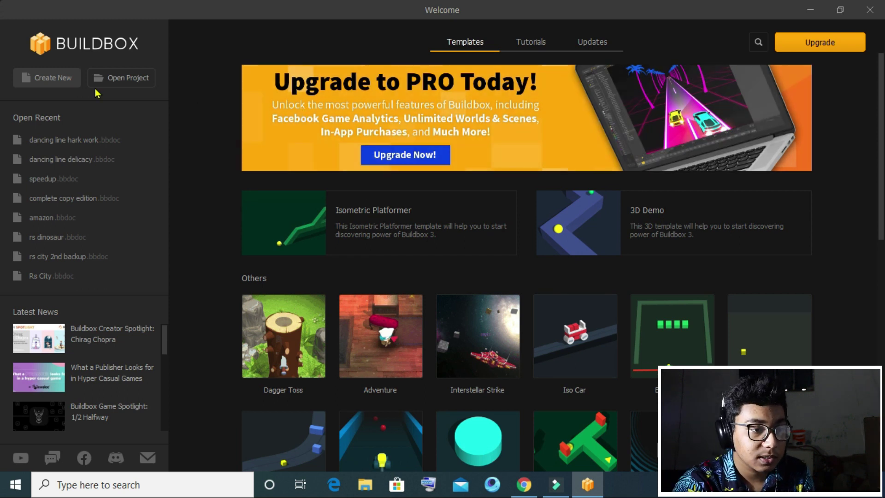
# Start an individual 3D game with the wizard and choose its dimensions, orientation, perspective, world style, mobile controls and background.
pyautogui.click(63, 78)
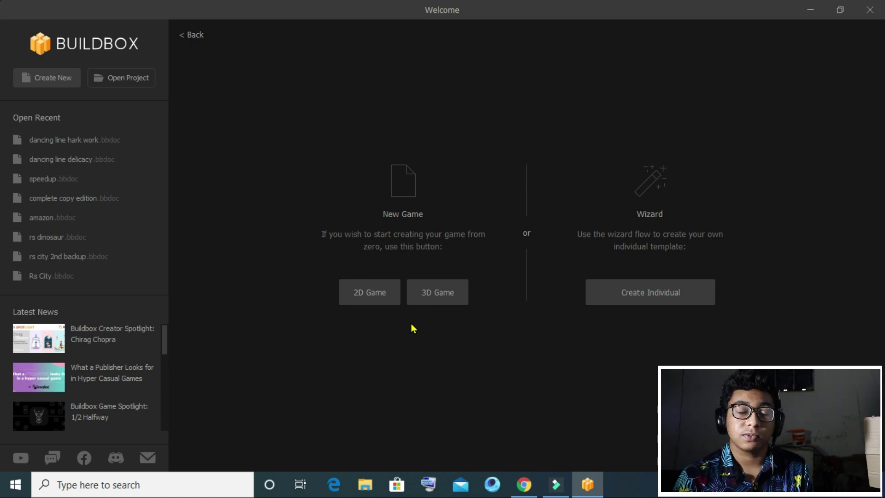
pyautogui.click(647, 286)
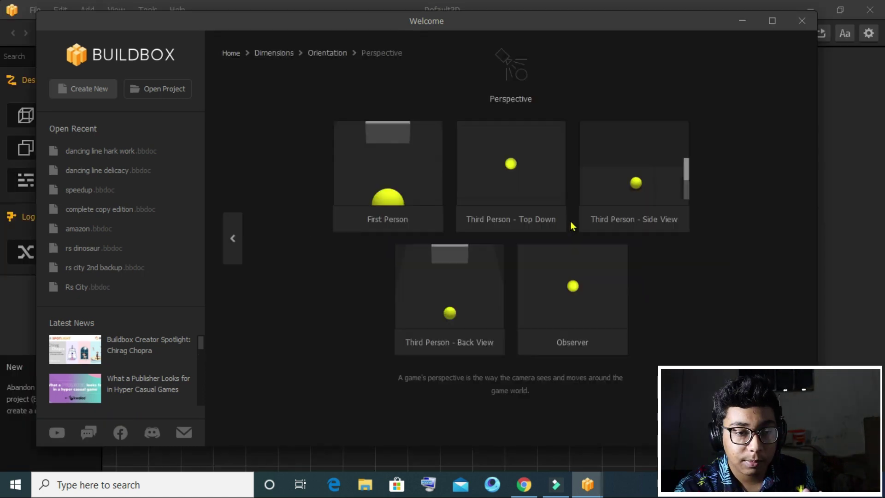
pyautogui.click(352, 201)
pyautogui.click(453, 245)
pyautogui.click(395, 238)
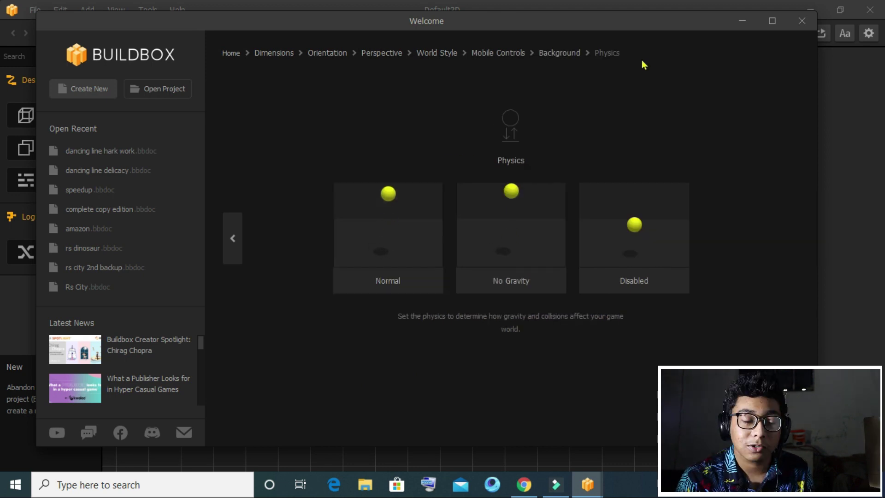
# Set the physics to Normal and complete the remaining wizard choices to generate the 3D world with the police car.
pyautogui.click(397, 231)
pyautogui.click(461, 231)
pyautogui.click(451, 236)
pyautogui.doubleClick(389, 257)
# Preview the game in a smaller preview window, test-drive the police car with the on-screen joystick, and close the preview.
pyautogui.moveTo(386, 215); pyautogui.dragTo(309, 203, button='right')
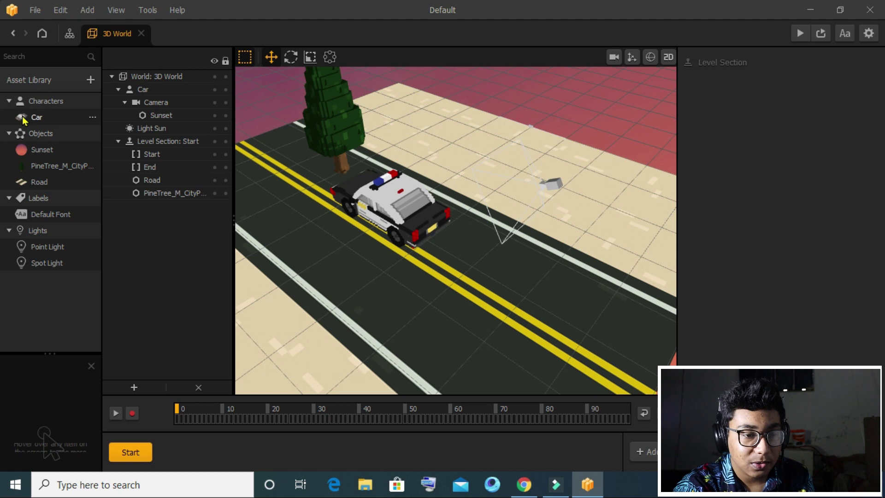
pyautogui.moveTo(571, 124); pyautogui.dragTo(574, 120, button='right')
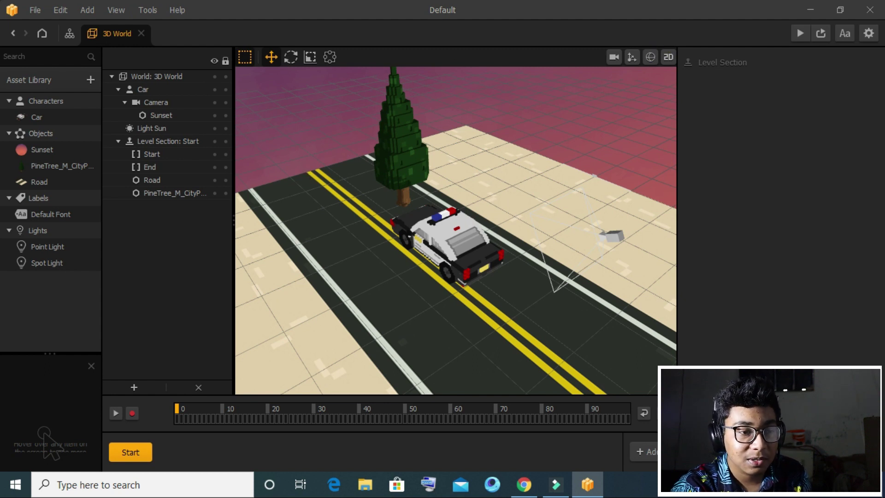
pyautogui.moveTo(571, 147); pyautogui.dragTo(563, 136, button='right')
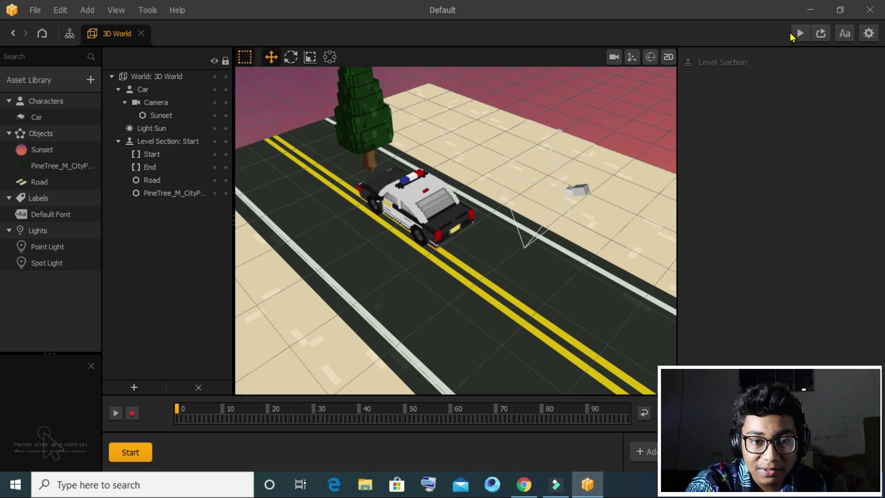
pyautogui.click(799, 33)
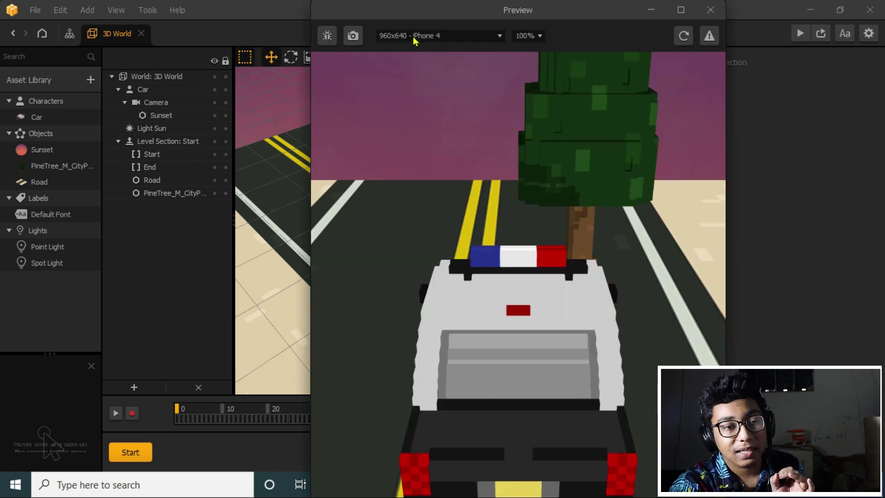
pyautogui.moveTo(310, 20); pyautogui.dragTo(475, 138)
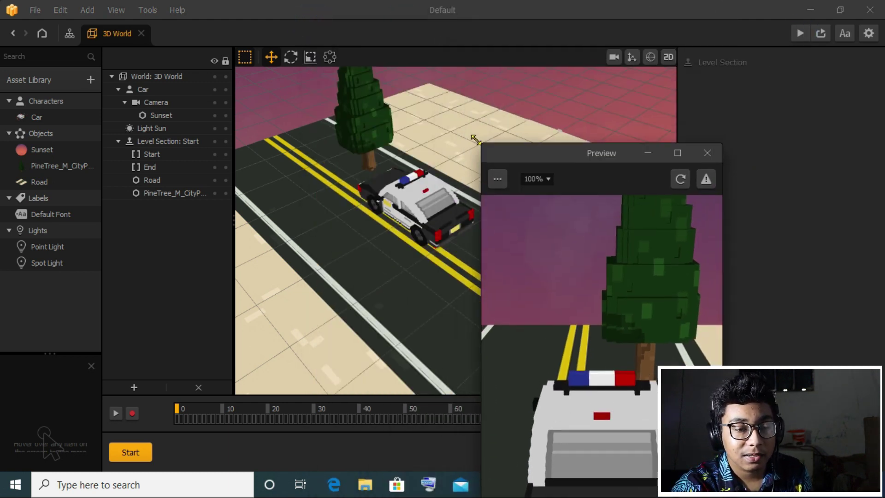
pyautogui.moveTo(558, 450); pyautogui.dragTo(516, 410)
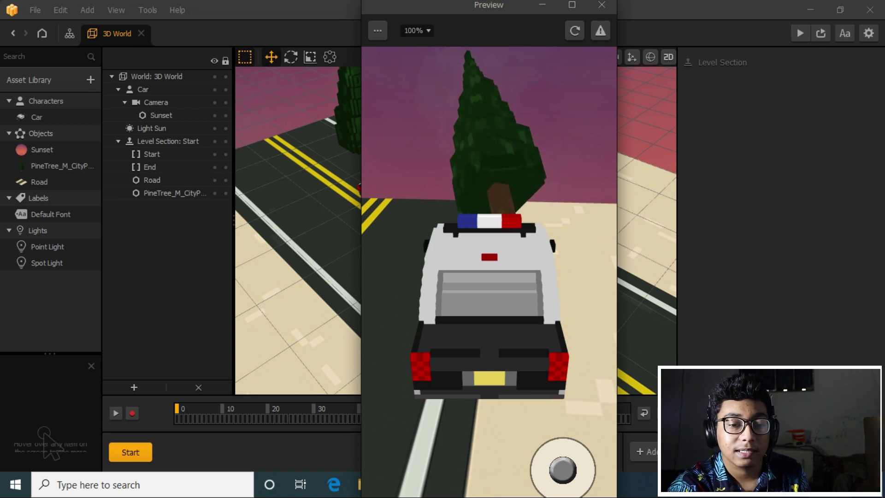
pyautogui.moveTo(564, 470); pyautogui.dragTo(434, 454)
pyautogui.moveTo(562, 470); pyautogui.dragTo(517, 425)
pyautogui.click(602, 5)
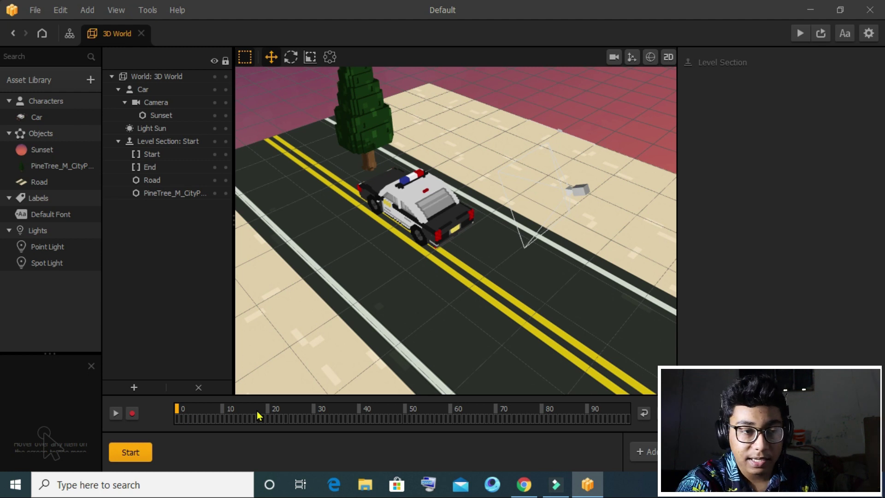
# Export the project for Android with the default bundle ID com.companyname.gamename, saving it as "game" in the buildbox expory folder.
pyautogui.click(35, 10)
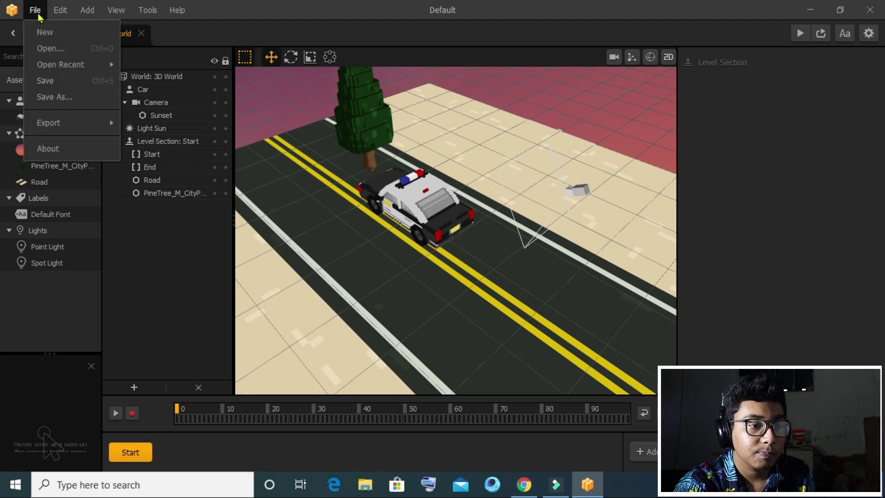
pyautogui.moveTo(99, 122)
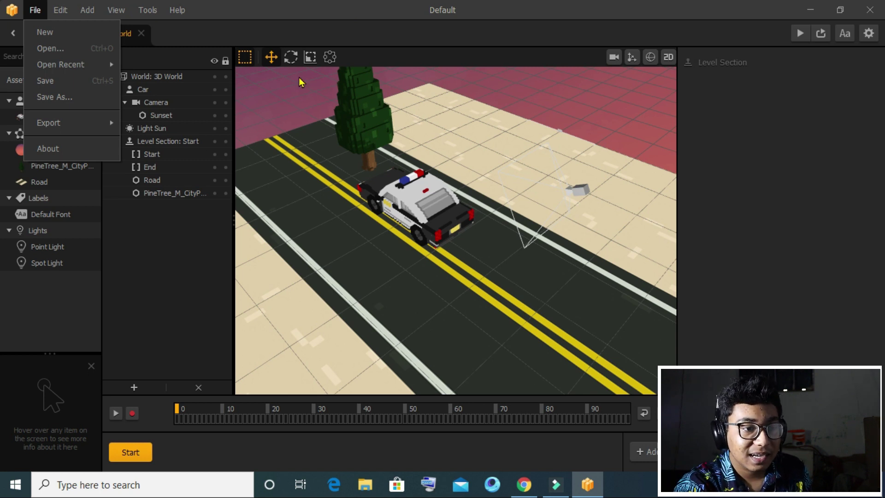
pyautogui.moveTo(68, 126)
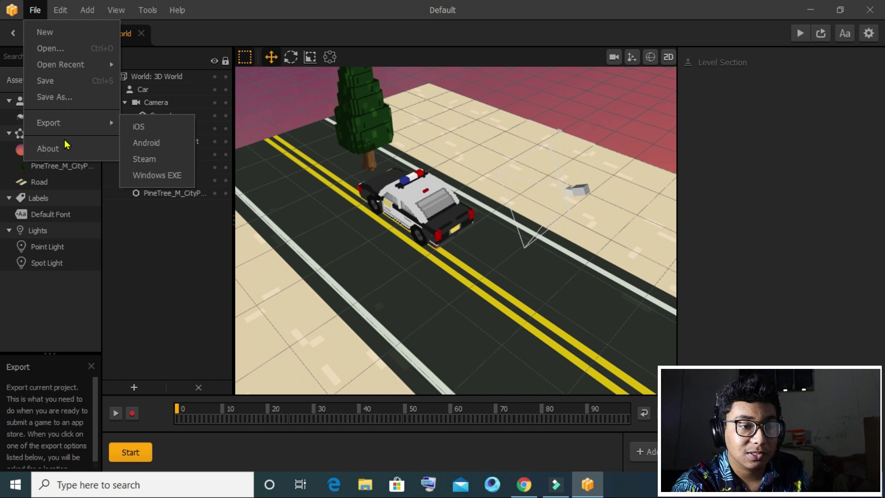
pyautogui.click(76, 125)
pyautogui.moveTo(79, 129)
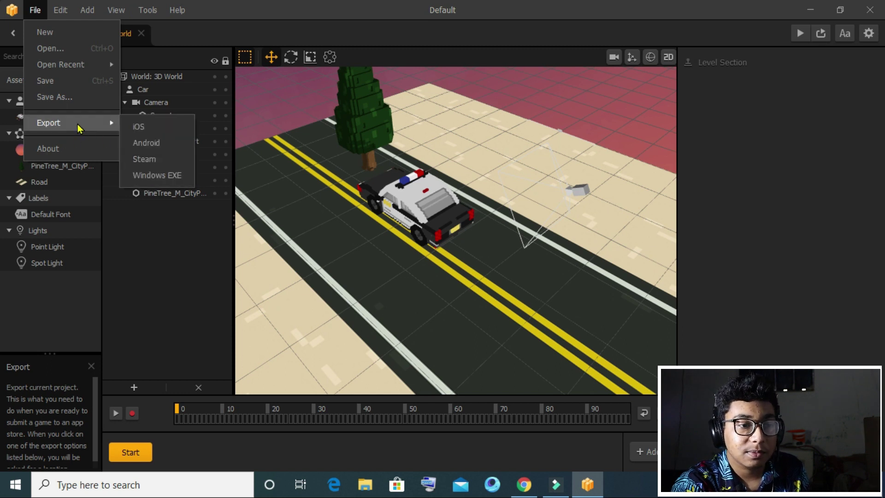
pyautogui.click(161, 147)
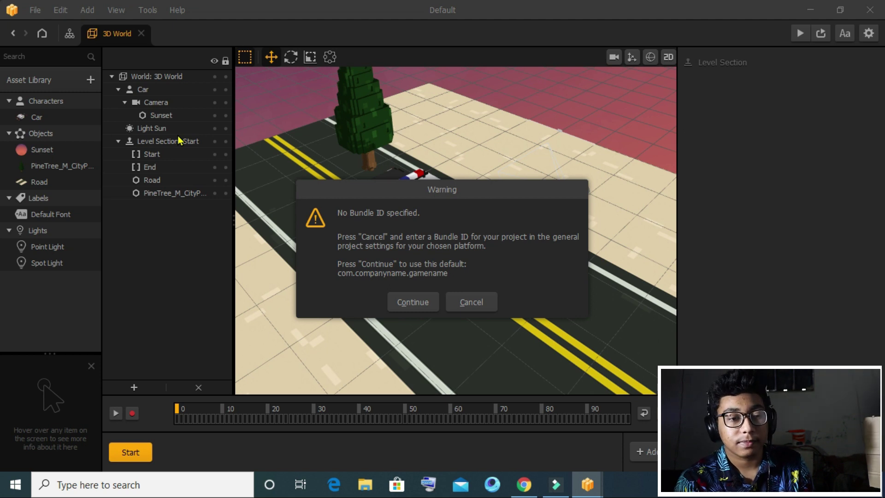
pyautogui.click(427, 307)
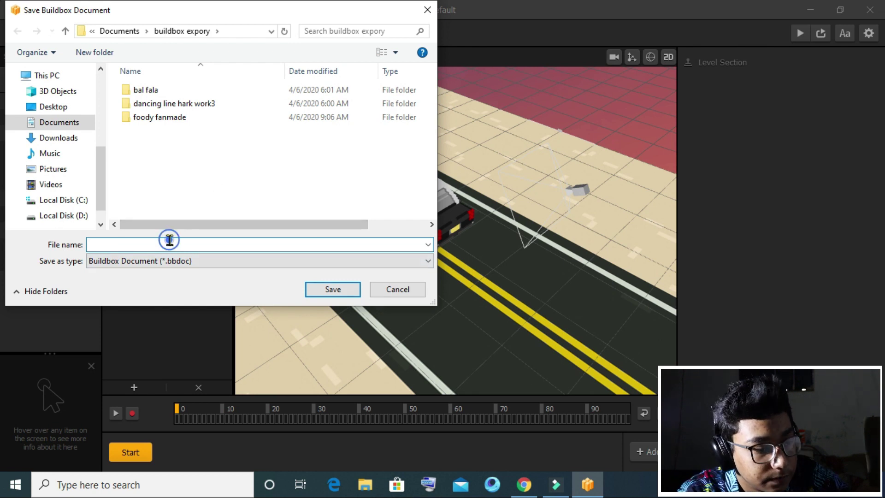
pyautogui.write('f')
pyautogui.press('BackSpace')
pyautogui.write('gamew')
pyautogui.press('BackSpace')
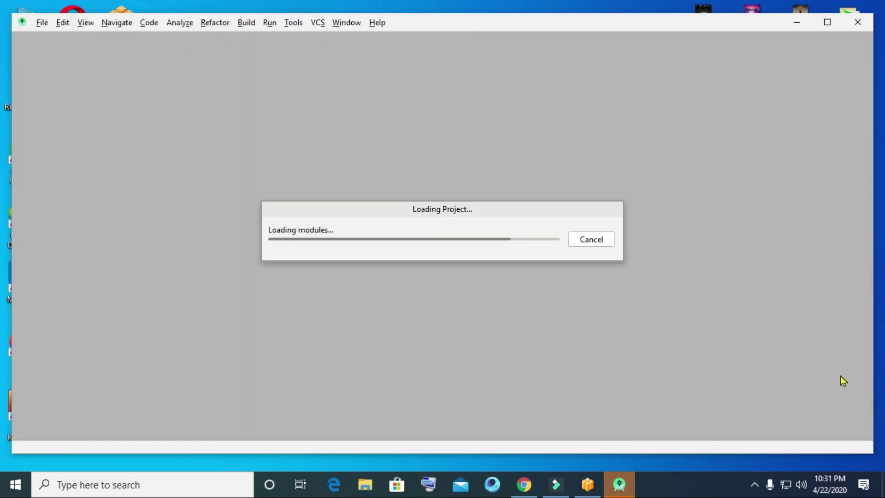
# Open the exported project buildbox expory\game\android in Android Studio and maximize its window.
pyautogui.click(40, 23)
pyautogui.click(28, 50)
pyautogui.write('C:\\Users\\AYON\\Documents\\buildbox expory\\game\\android')
pyautogui.click(175, 345)
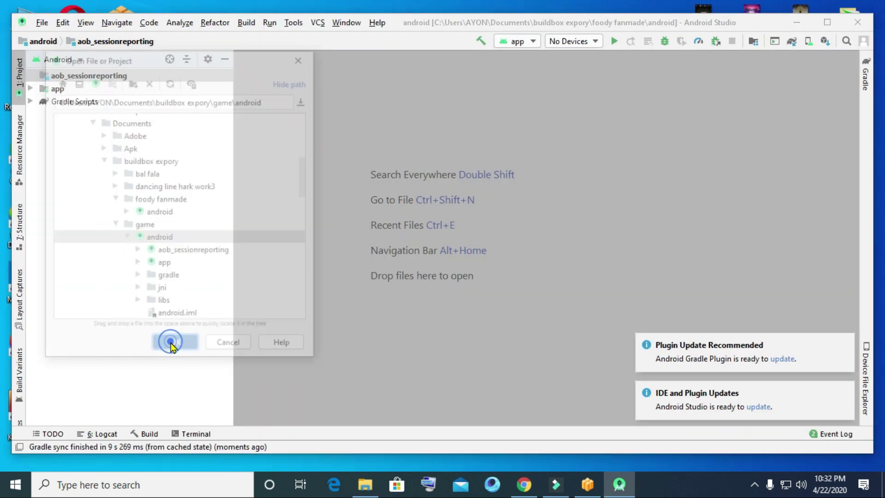
pyautogui.click(828, 22)
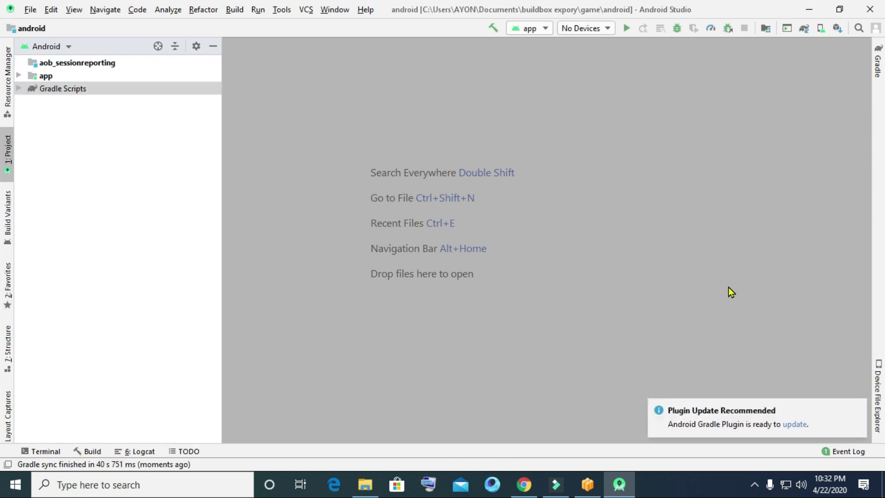
# Build the game's debug APK and select app-debug.apk in its output folder.
pyautogui.click(235, 9)
pyautogui.click(410, 120)
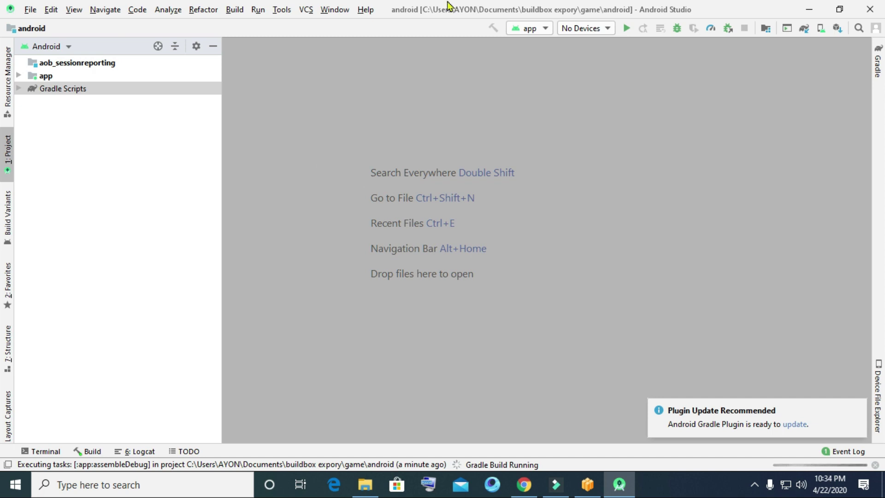
pyautogui.click(526, 402)
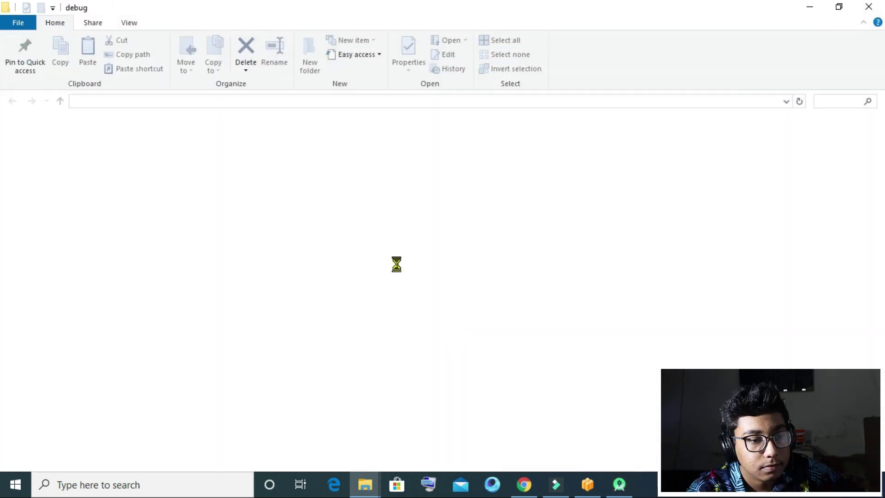
pyautogui.click(240, 143)
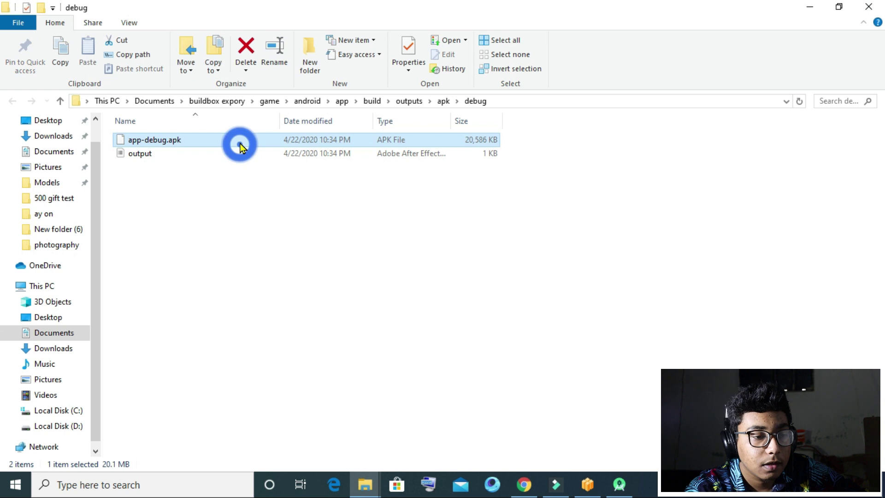